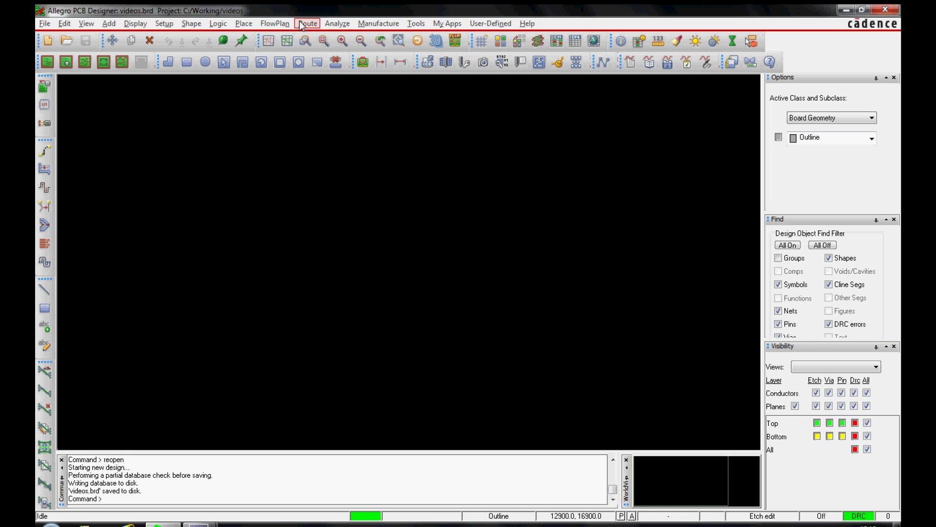
Begin recording a new script called 'grids' from the Scripting dialog.
{"action": "left_click", "coordinate": [45, 23]}
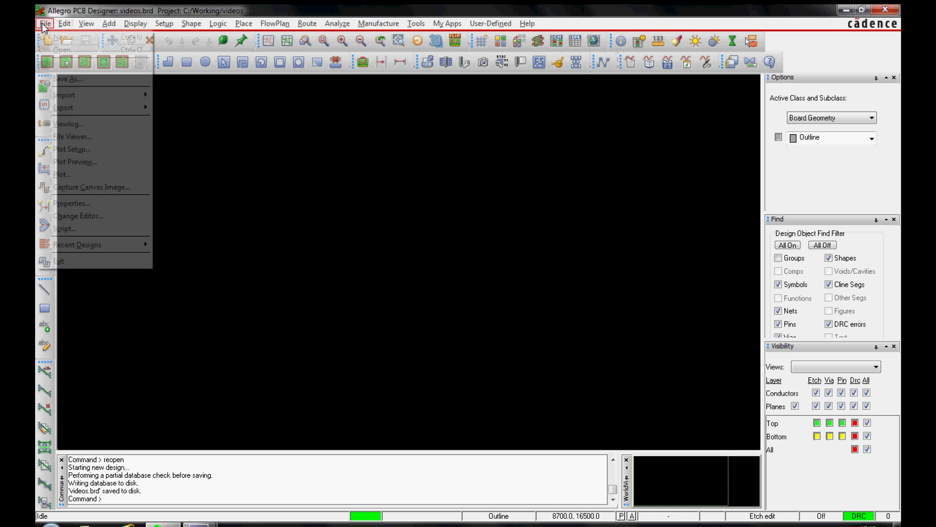
{"action": "left_click", "coordinate": [64, 230]}
{"action": "type", "text": "grids"}
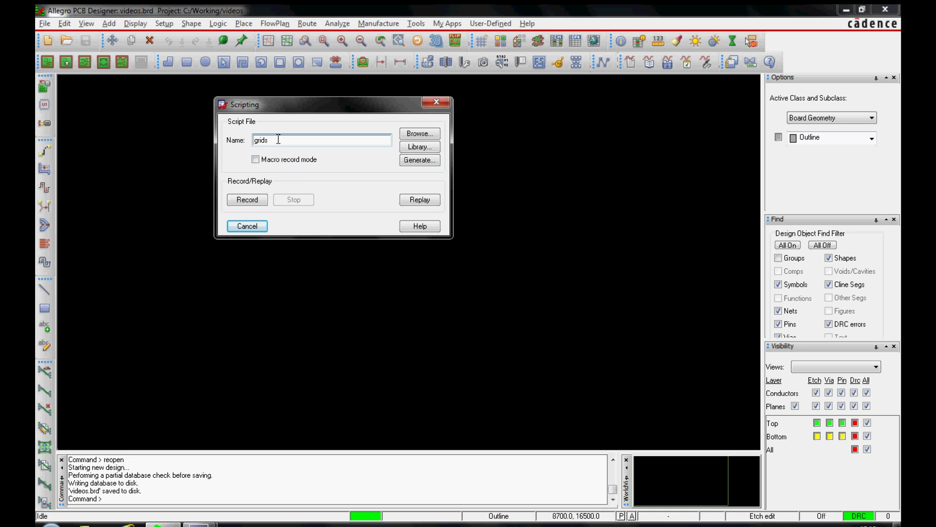
{"action": "left_click", "coordinate": [249, 201]}
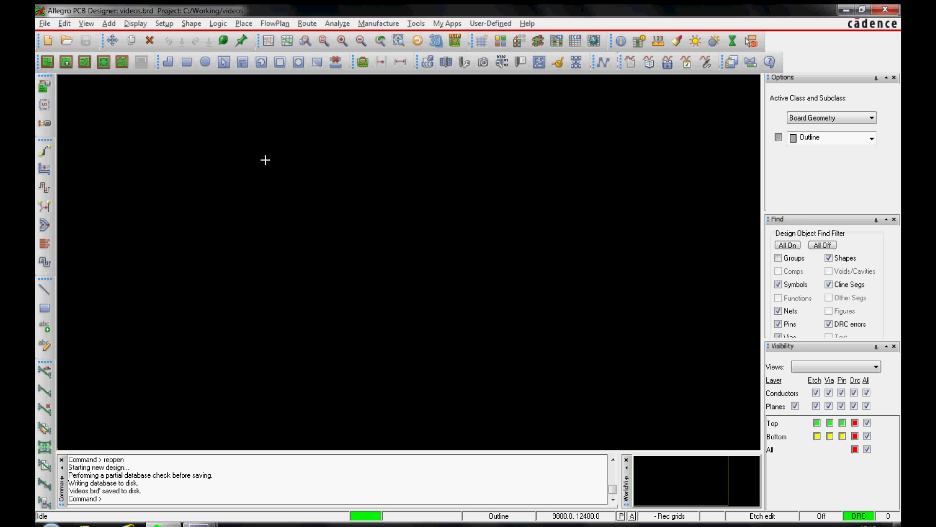
Set the Define Grid spacing to 25 for Non-Etch and 5 for All Etch.
{"action": "left_click", "coordinate": [167, 24]}
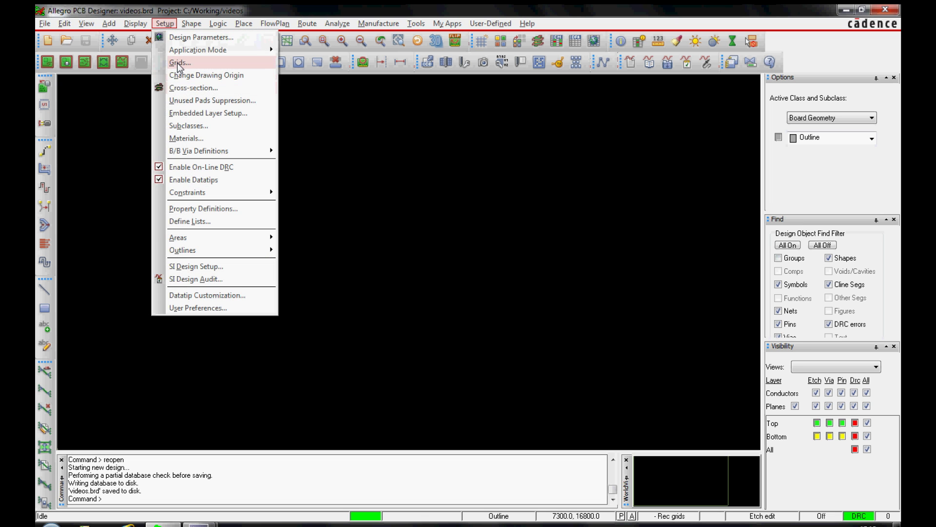
{"action": "left_click", "coordinate": [177, 62]}
{"action": "type", "text": "2"}
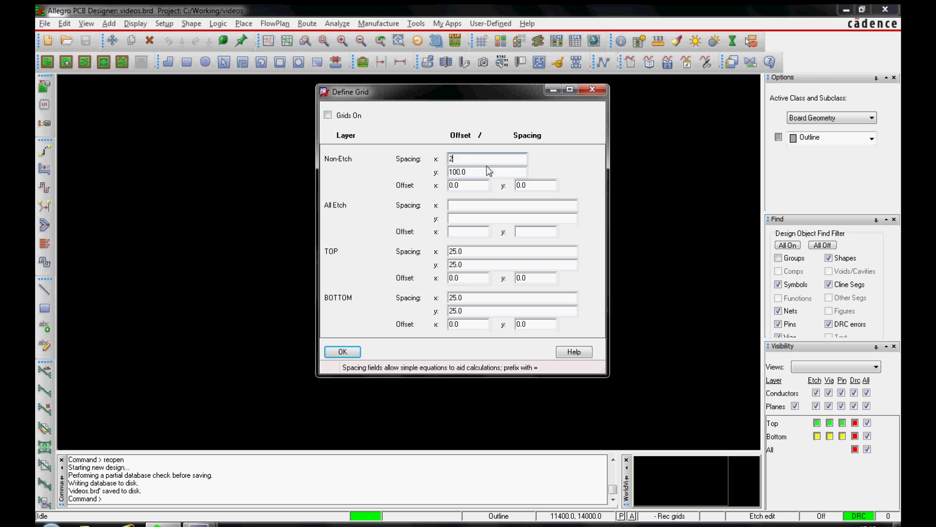
{"action": "type", "text": "5"}
{"action": "key", "text": "Tab"}
{"action": "type", "text": "25"}
{"action": "key", "text": "Tab"}
{"action": "key", "text": "Tab"}
{"action": "key", "text": "Tab"}
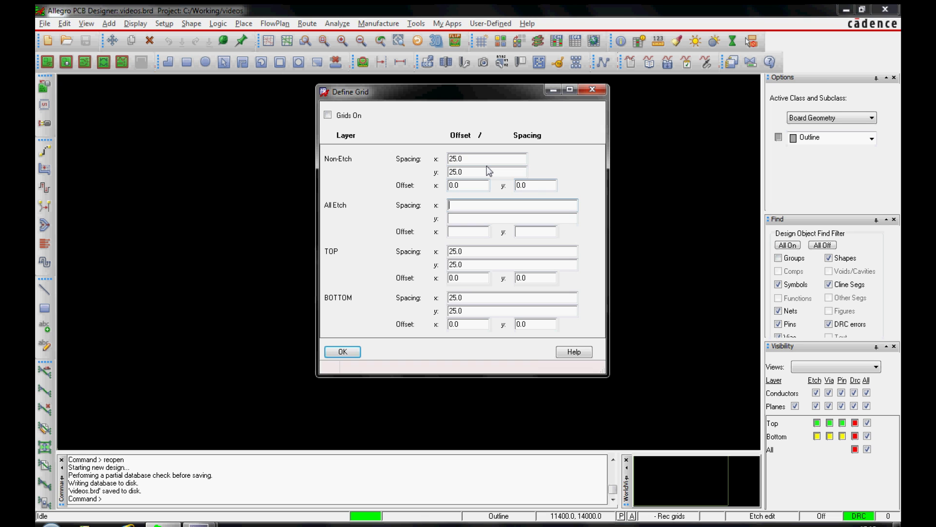
{"action": "type", "text": "5"}
{"action": "key", "text": "Tab"}
{"action": "type", "text": "5"}
{"action": "key", "text": "Tab"}
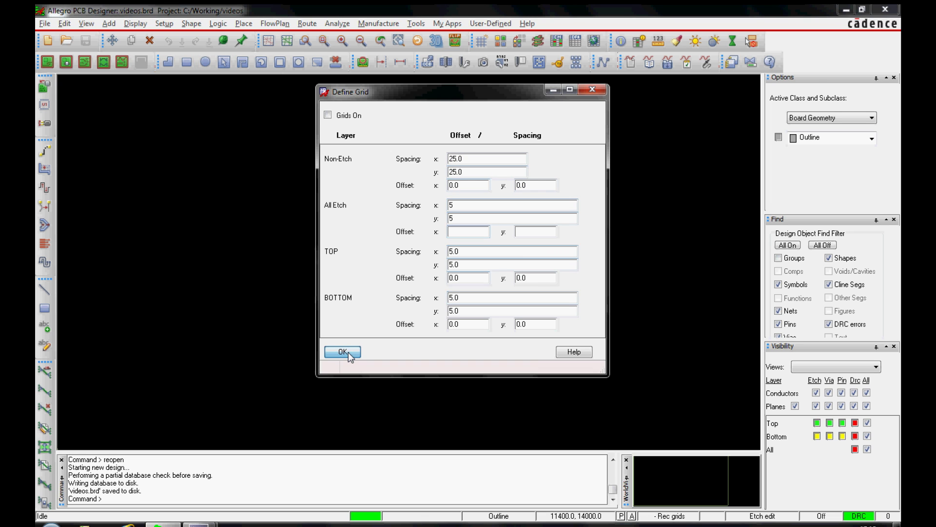
{"action": "left_click", "coordinate": [342, 351]}
Stop the 'grids' script recording and close the Scripting dialog.
{"action": "left_click", "coordinate": [45, 22]}
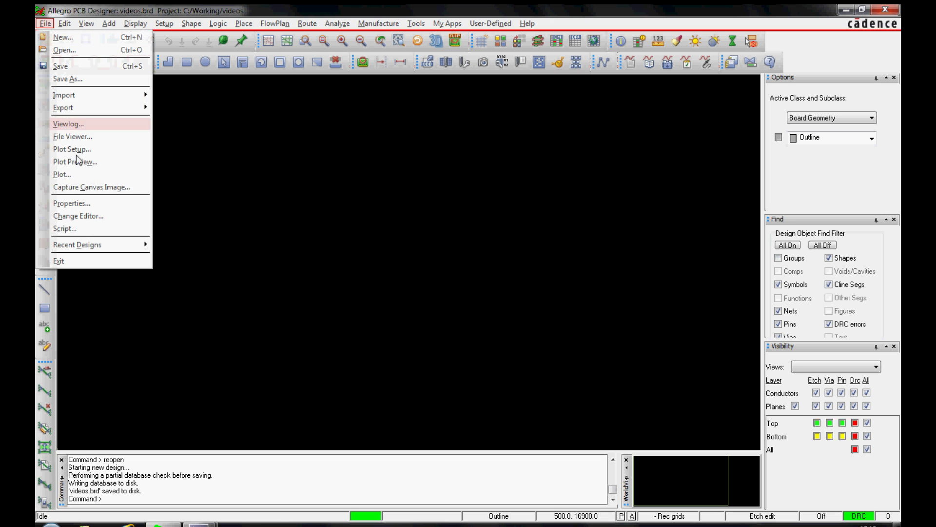
{"action": "left_click", "coordinate": [72, 232]}
{"action": "left_click", "coordinate": [288, 200]}
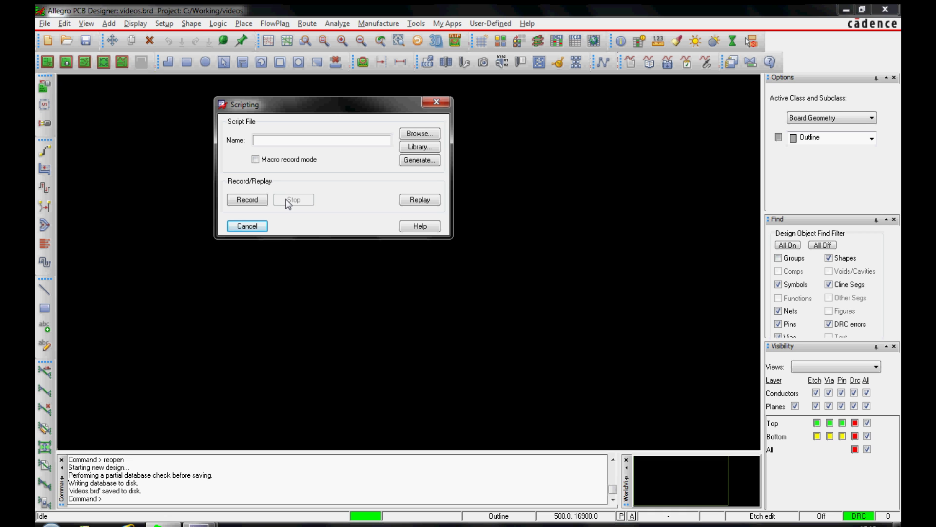
{"action": "left_click", "coordinate": [247, 226]}
{"action": "type", "text": "pen"}
Reopen videos.brd and confirm Define Grid shows 100 non-etch and 25 etch spacing.
{"action": "key", "text": "Return"}
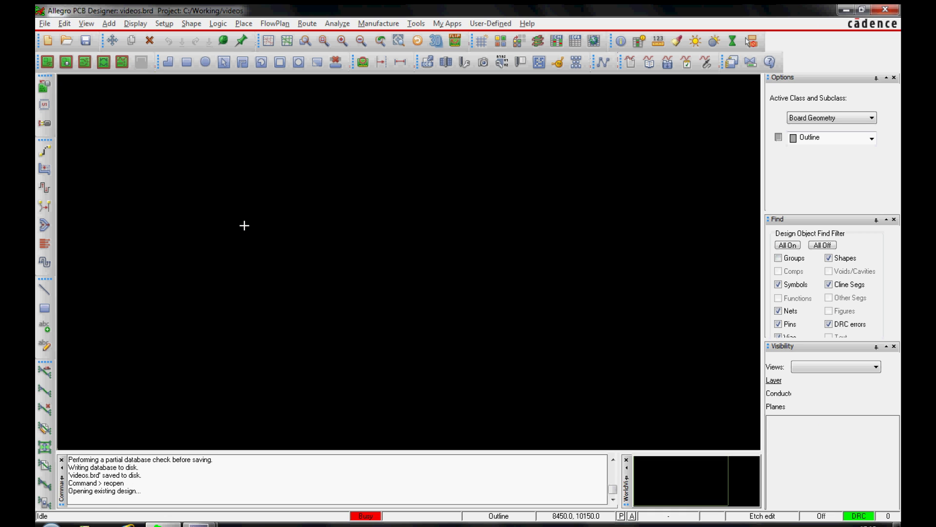
{"action": "left_click", "coordinate": [164, 24]}
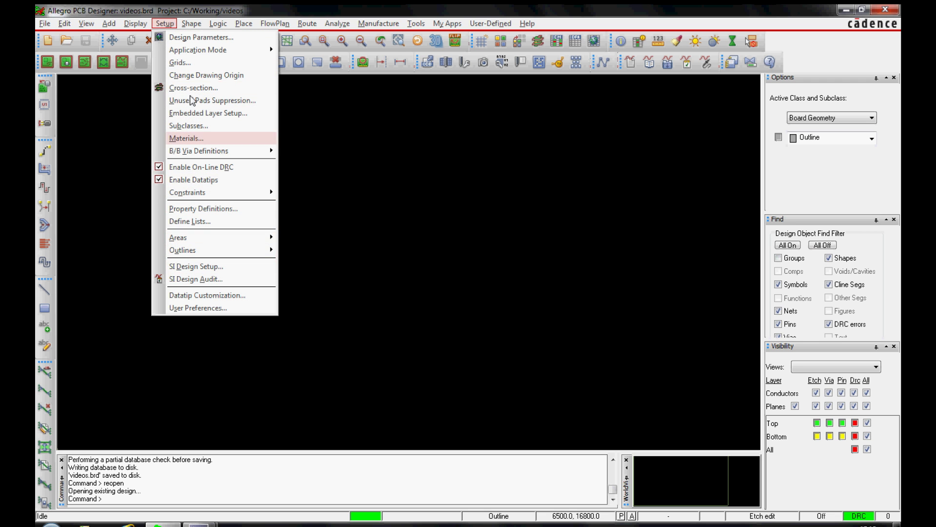
{"action": "left_click", "coordinate": [180, 63]}
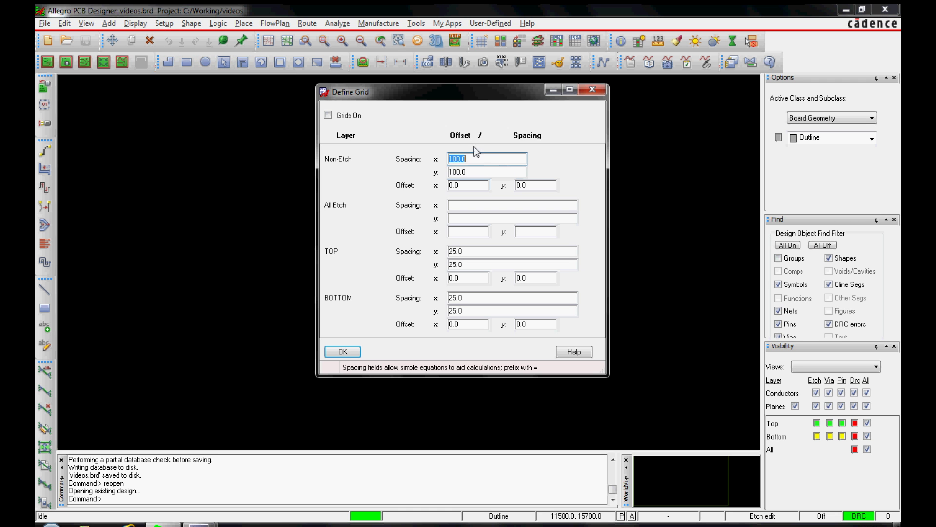
{"action": "left_click", "coordinate": [342, 352]}
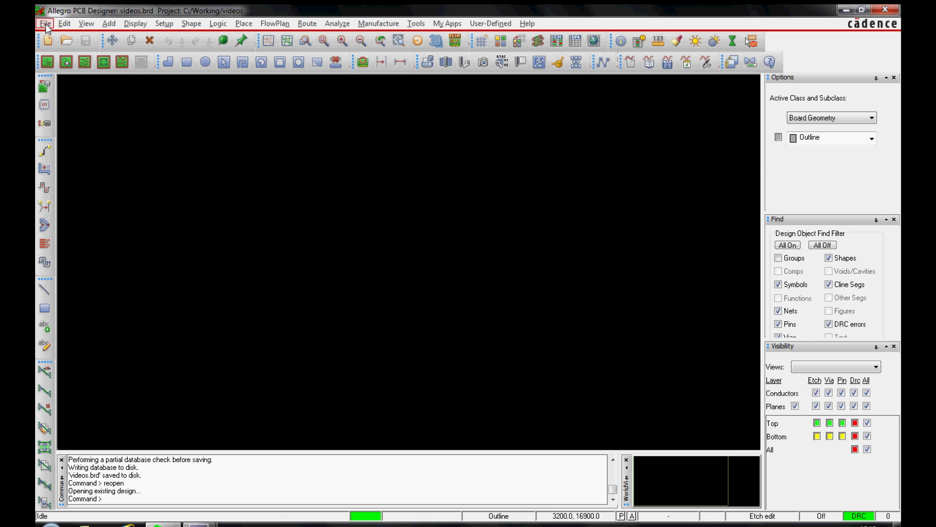
Browse to grids.scr and replay it from the Scripting dialog.
{"action": "left_click", "coordinate": [46, 24]}
{"action": "left_click", "coordinate": [85, 229]}
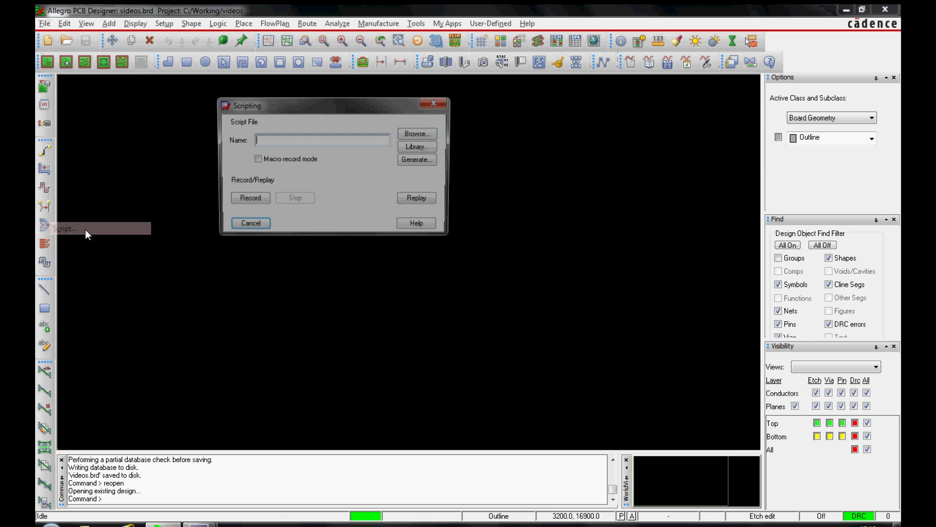
{"action": "left_click", "coordinate": [416, 134]}
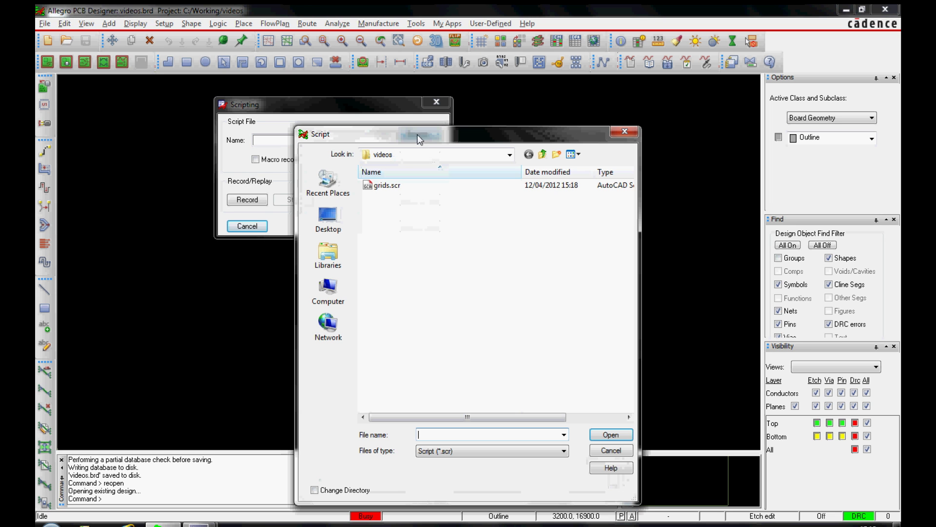
{"action": "double_click", "coordinate": [383, 188]}
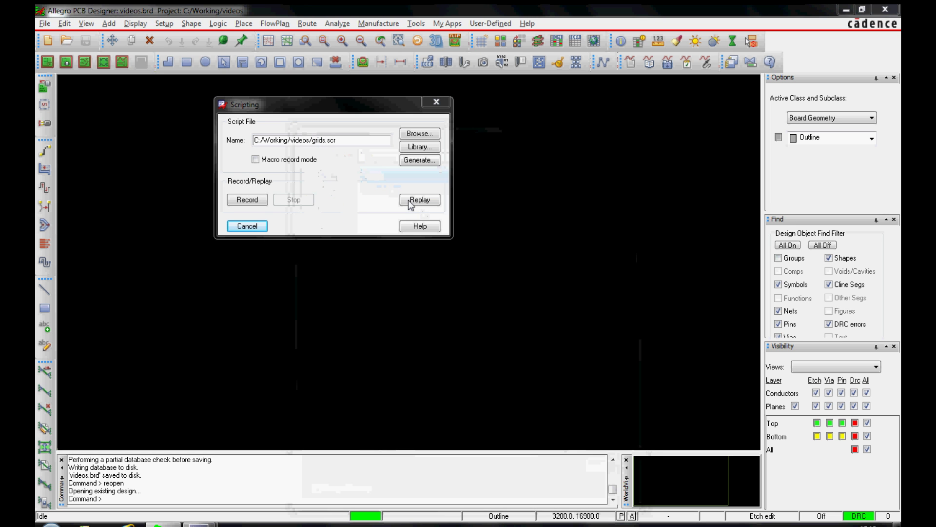
{"action": "left_click", "coordinate": [408, 200]}
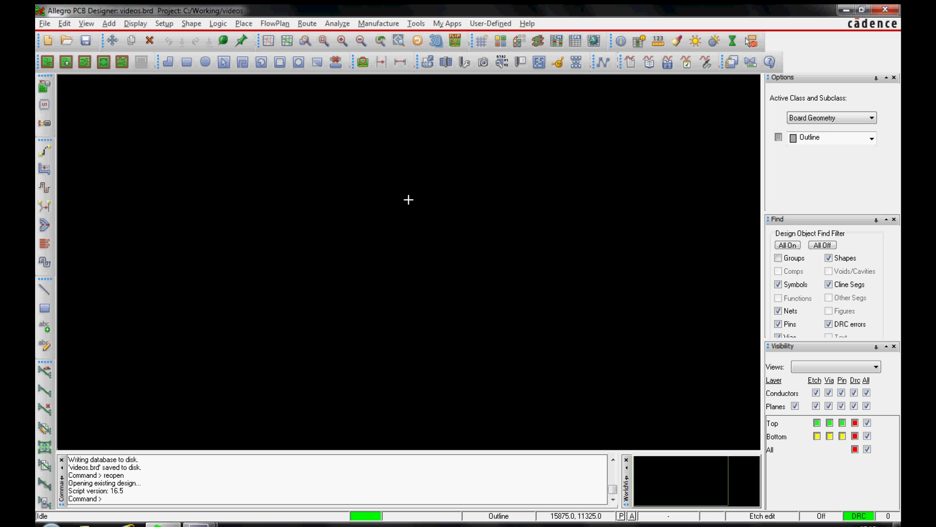
Confirm in Define Grid that spacing is 25 non-etch and 5 for etch layers.
{"action": "left_click", "coordinate": [164, 24]}
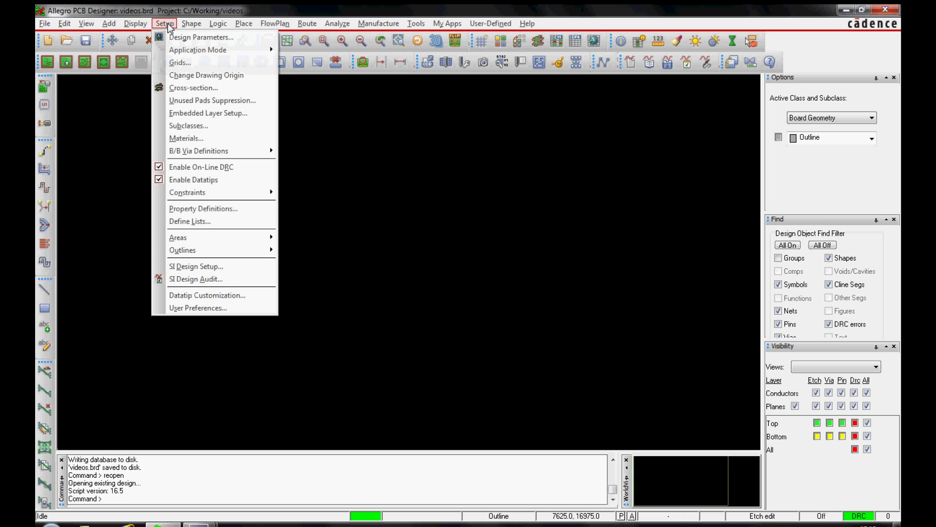
{"action": "left_click", "coordinate": [190, 63]}
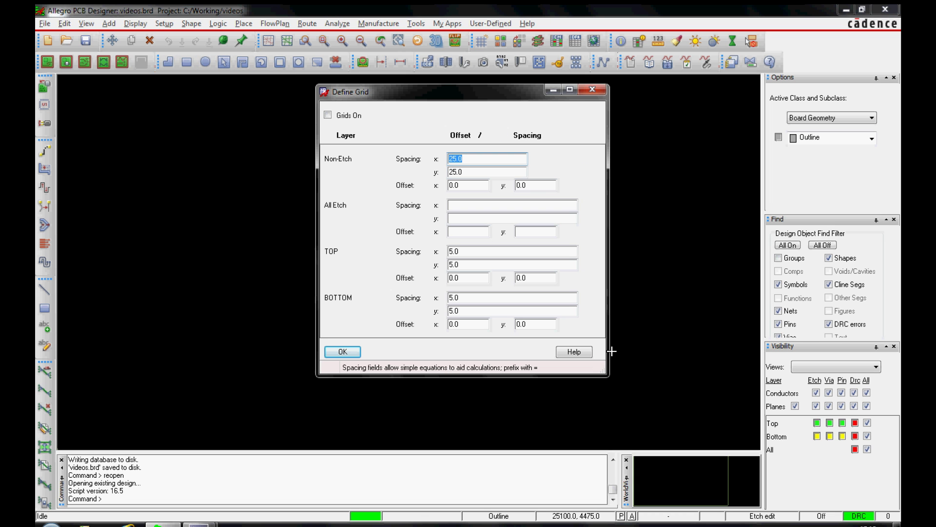
{"action": "left_click", "coordinate": [342, 351]}
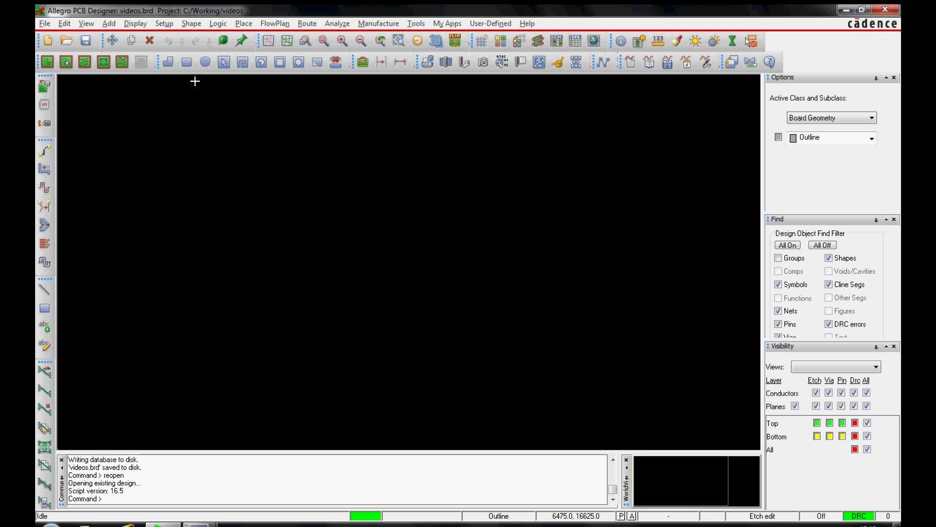
{"action": "left_click", "coordinate": [46, 25]}
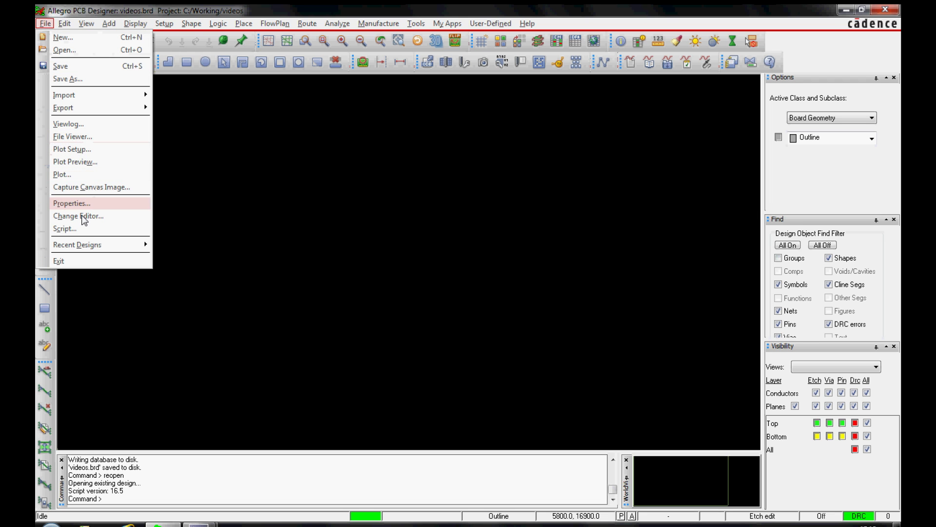
{"action": "left_click", "coordinate": [121, 229]}
{"action": "left_click", "coordinate": [419, 150]}
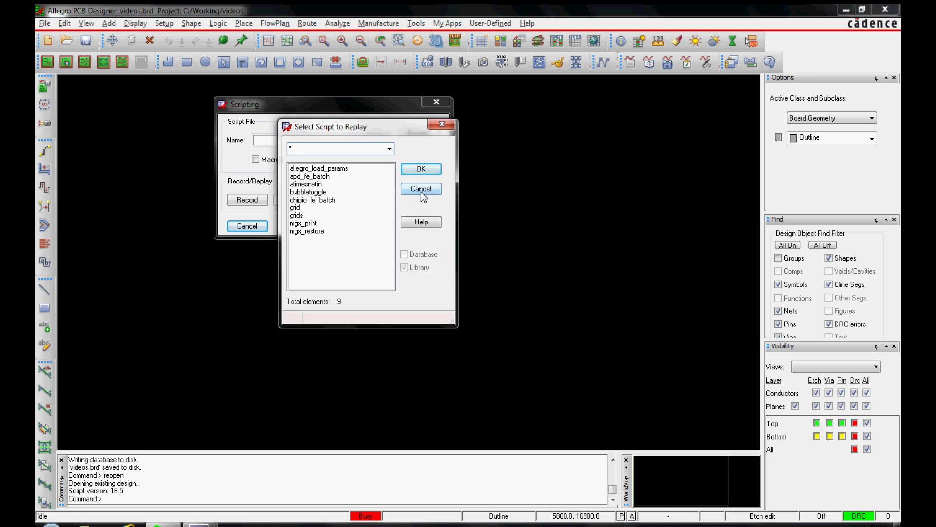
{"action": "left_click", "coordinate": [421, 191]}
{"action": "left_click", "coordinate": [247, 227]}
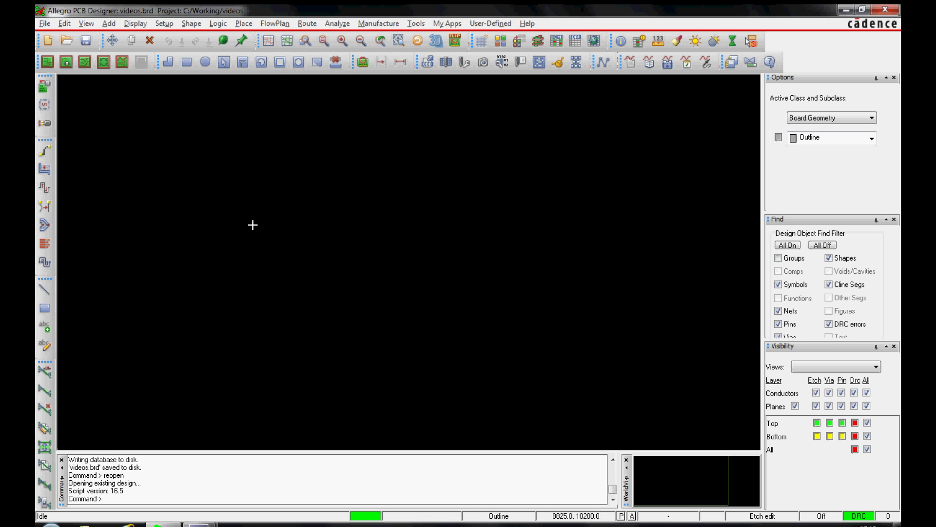
Open User Preferences from the Setup menu to view the script path setting.
{"action": "left_click", "coordinate": [166, 23]}
{"action": "left_click", "coordinate": [193, 306]}
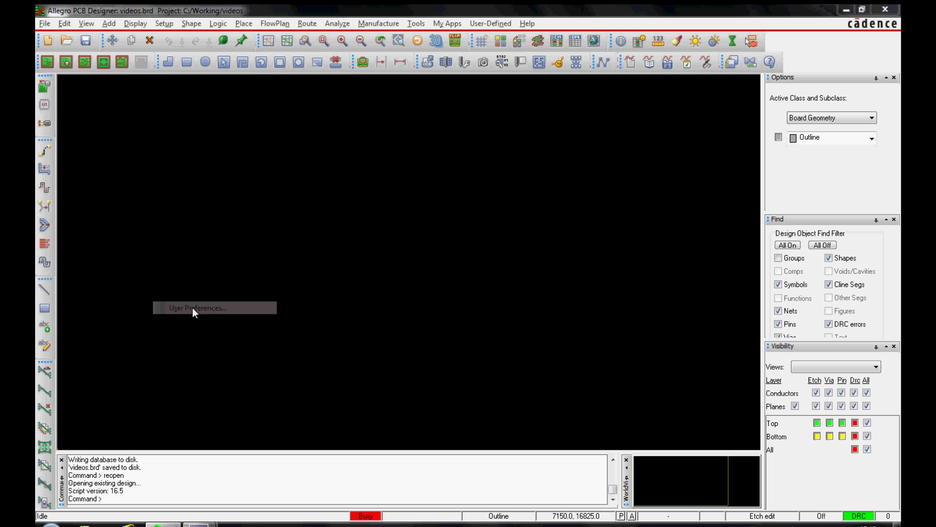